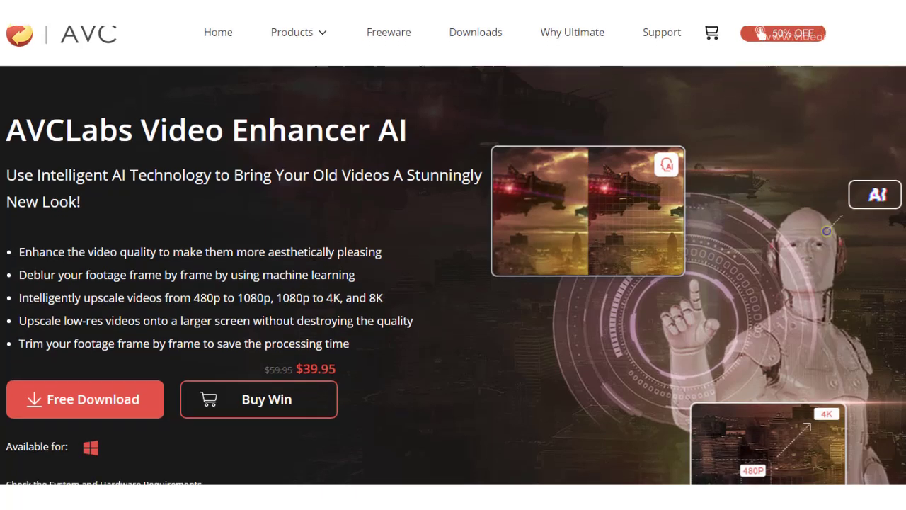
Step: Scroll through the AVCLabs Video Enhancer AI product page
scroll(453, 262, "down", 1)
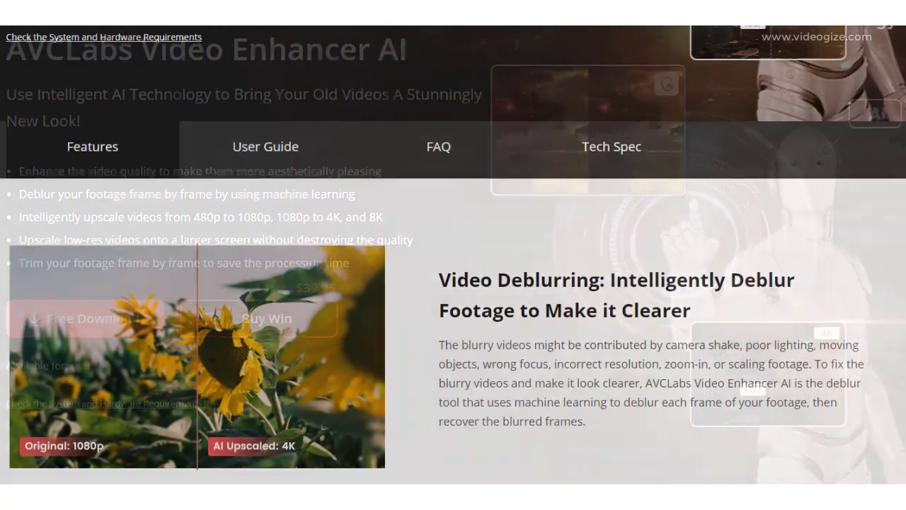
scroll(453, 283, "down", 3)
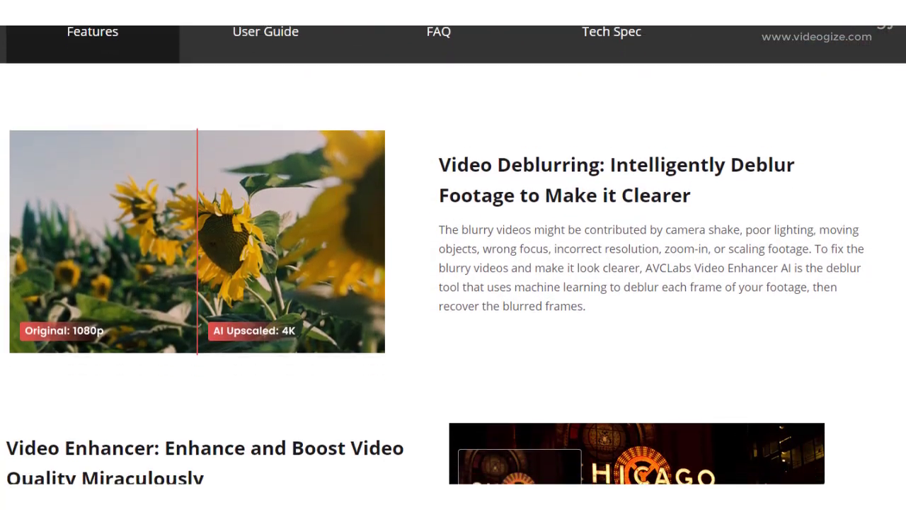
scroll(453, 283, "down", 3)
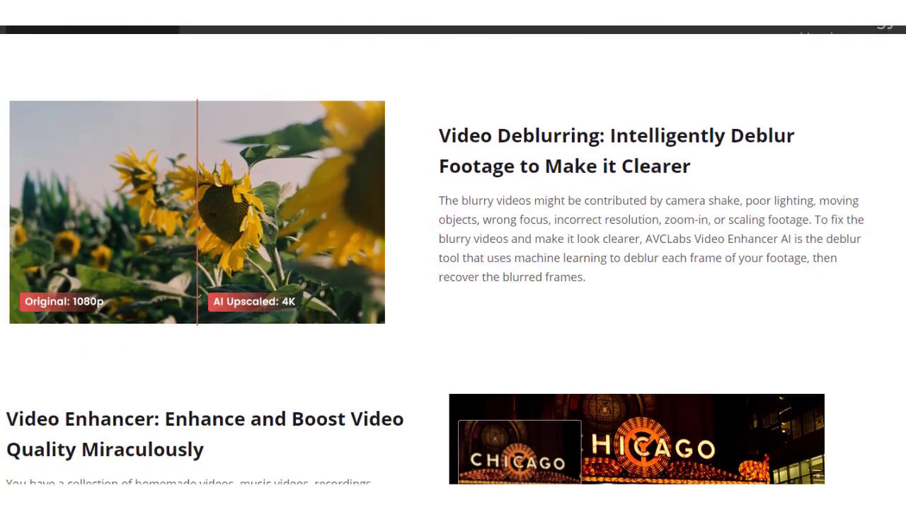
scroll(453, 284, "down", 3)
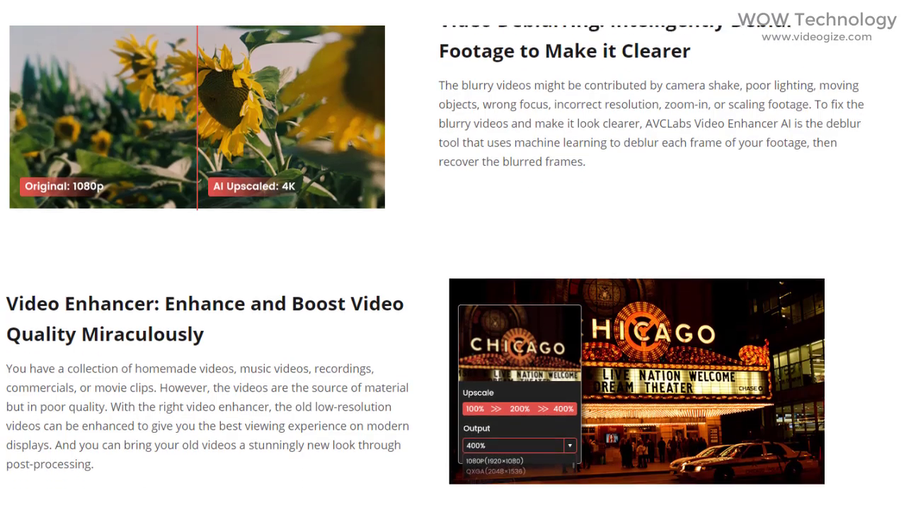
scroll(453, 283, "down", 3)
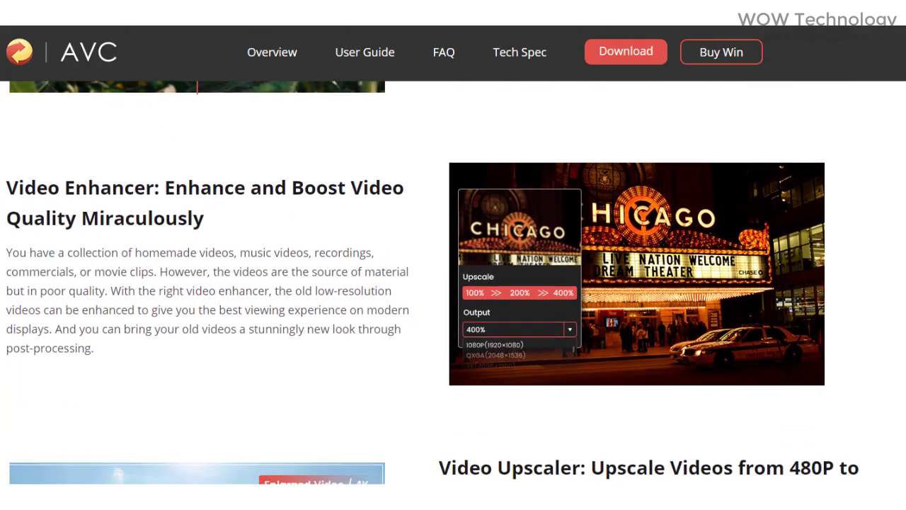
scroll(453, 283, "down", 3)
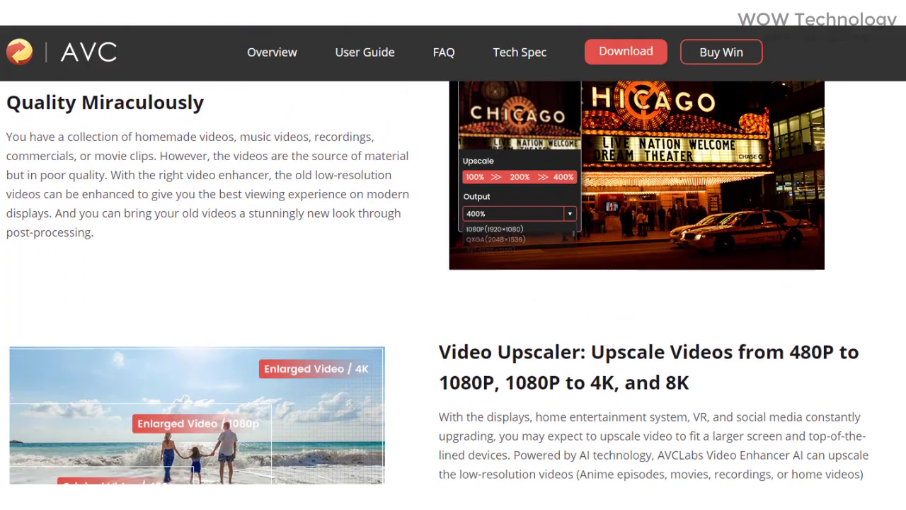
scroll(454, 283, "down", 3)
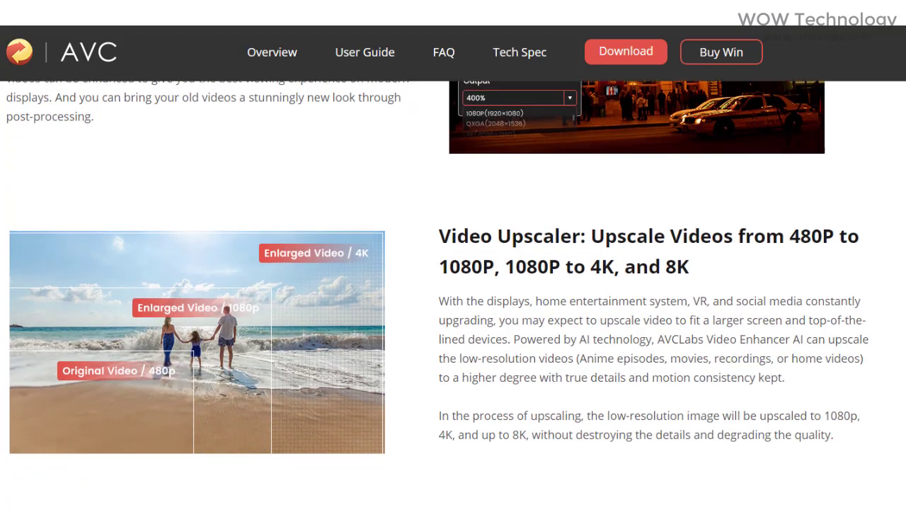
scroll(453, 283, "down", 3)
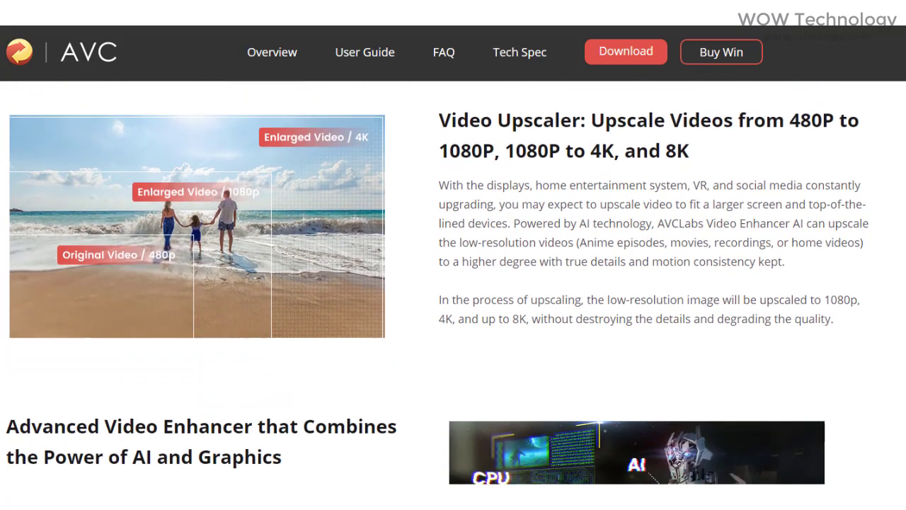
scroll(453, 283, "down", 3)
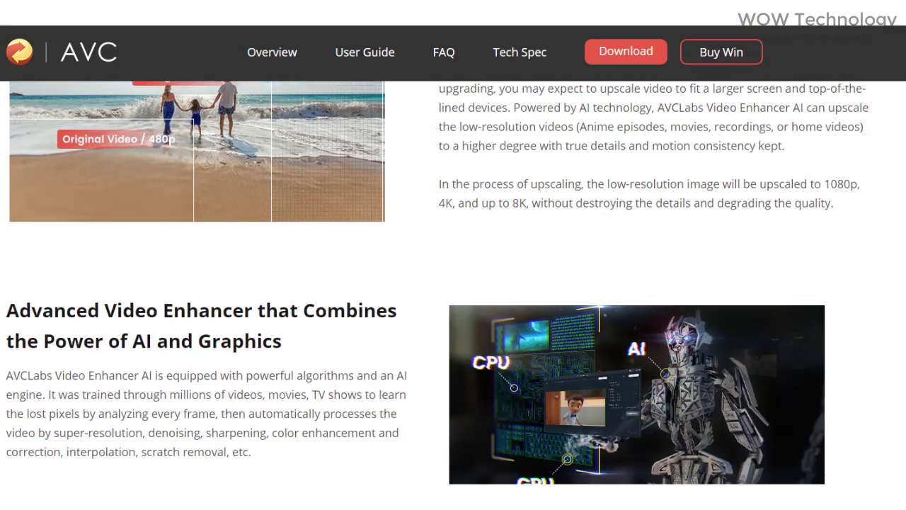
scroll(453, 283, "down", 3)
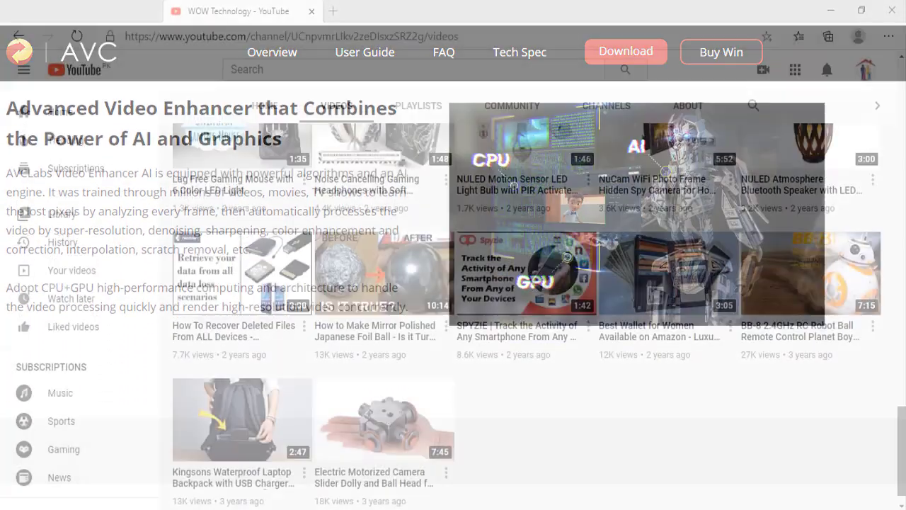
scroll(523, 284, "up", 10)
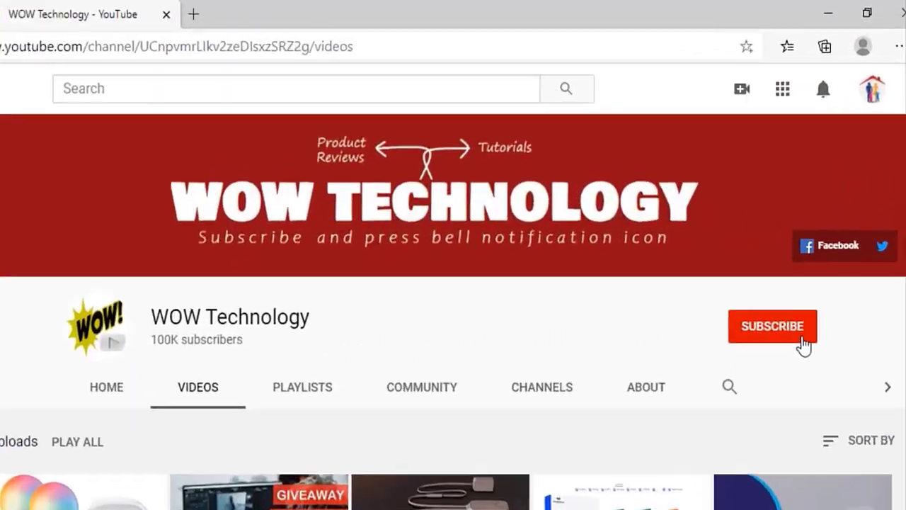
Step: Subscribe to the WOW Technology channel and set its notifications to All
left_click(803, 345)
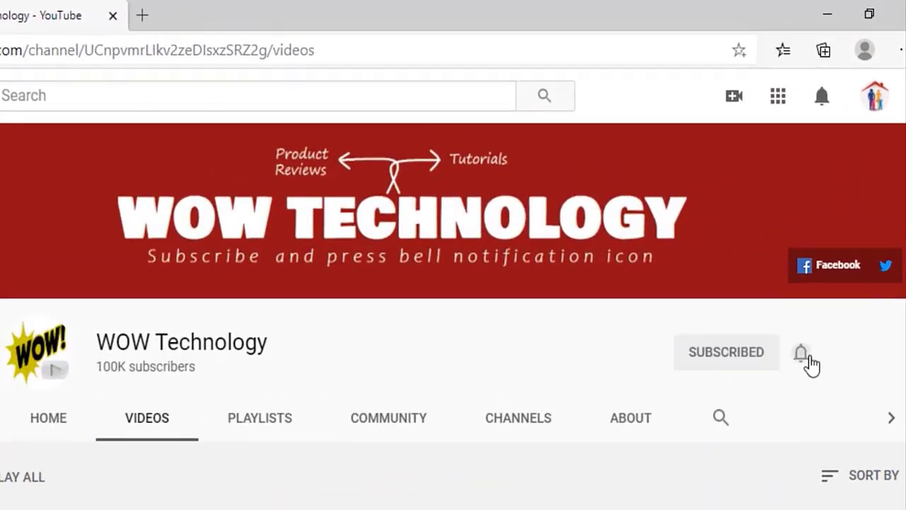
left_click(807, 356)
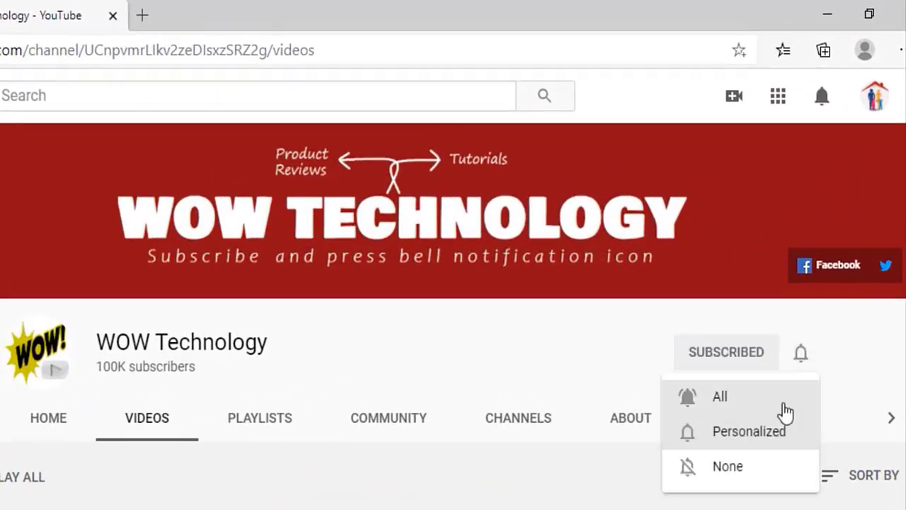
left_click(804, 398)
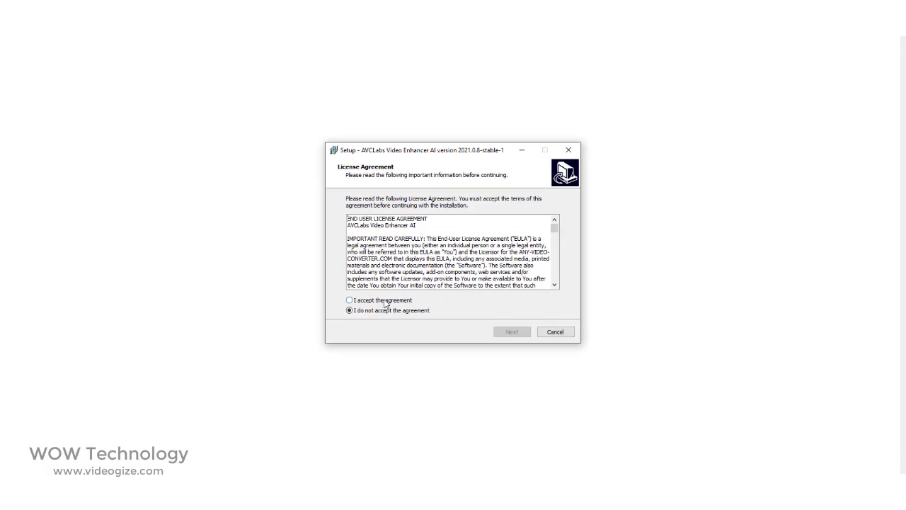
Step: Accept the licence, keep the default location, add a desktop shortcut and install
left_click(346, 299)
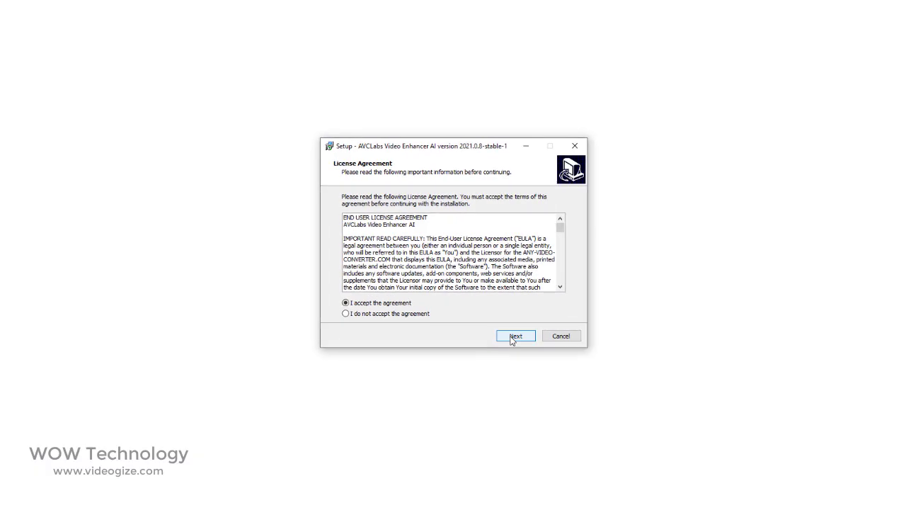
left_click(521, 346)
left_click(535, 356)
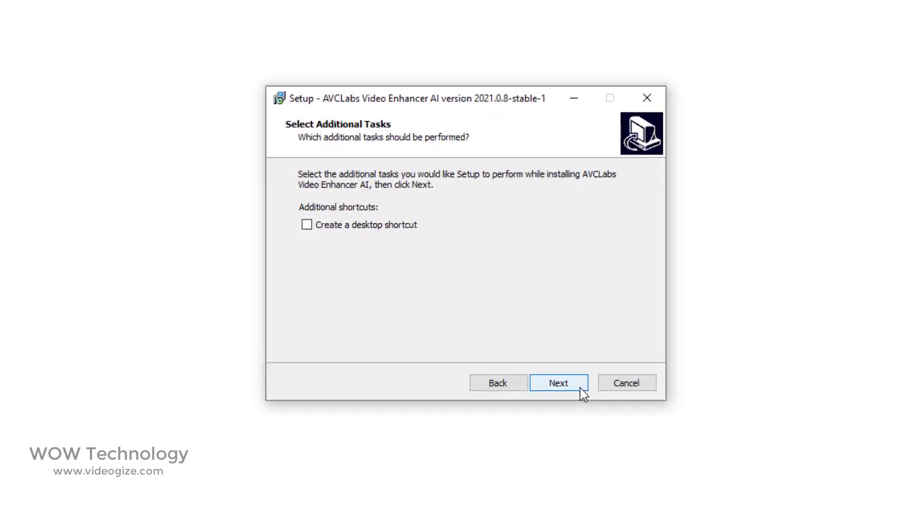
left_click(329, 227)
left_click(569, 395)
left_click(571, 396)
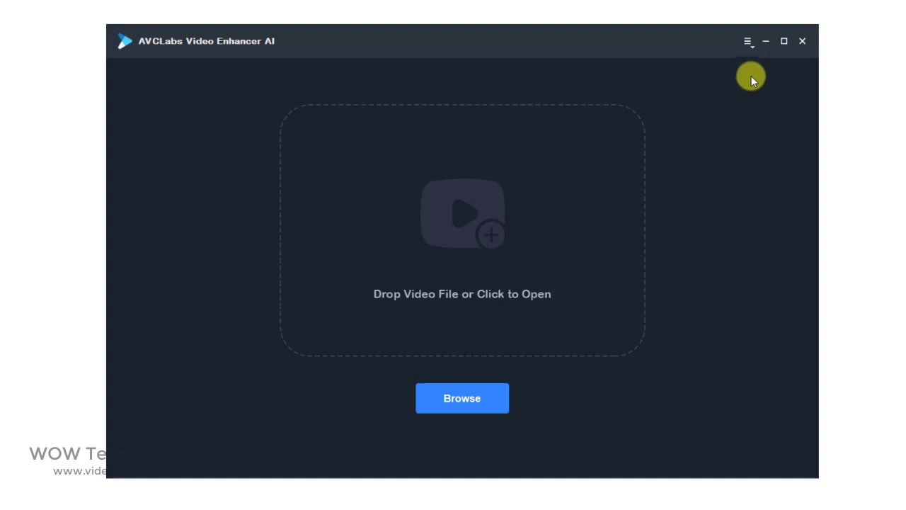
Step: Open the registration dialog's Enter Key form from the main options menu
left_click(750, 43)
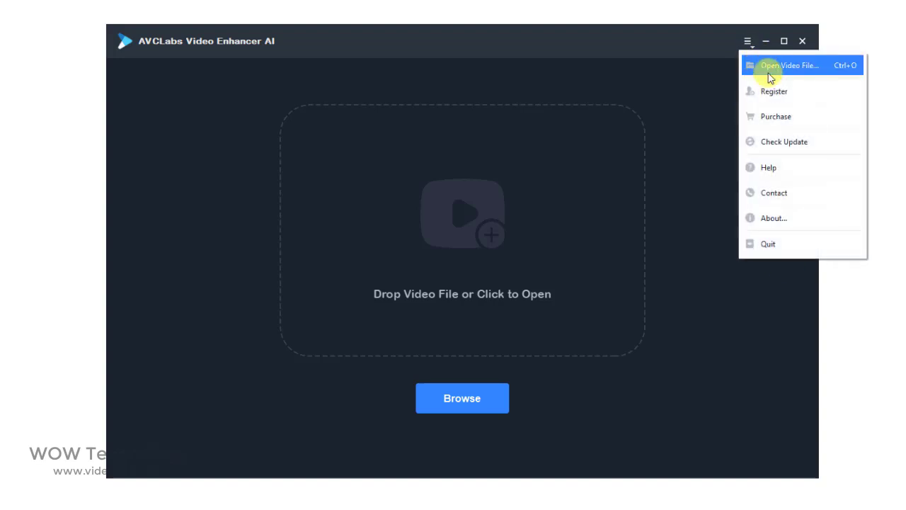
left_click(799, 94)
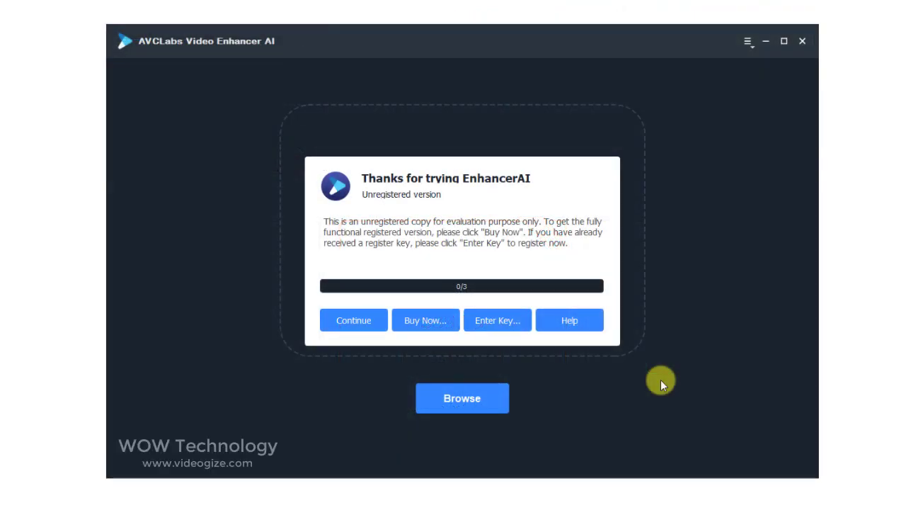
left_click(517, 318)
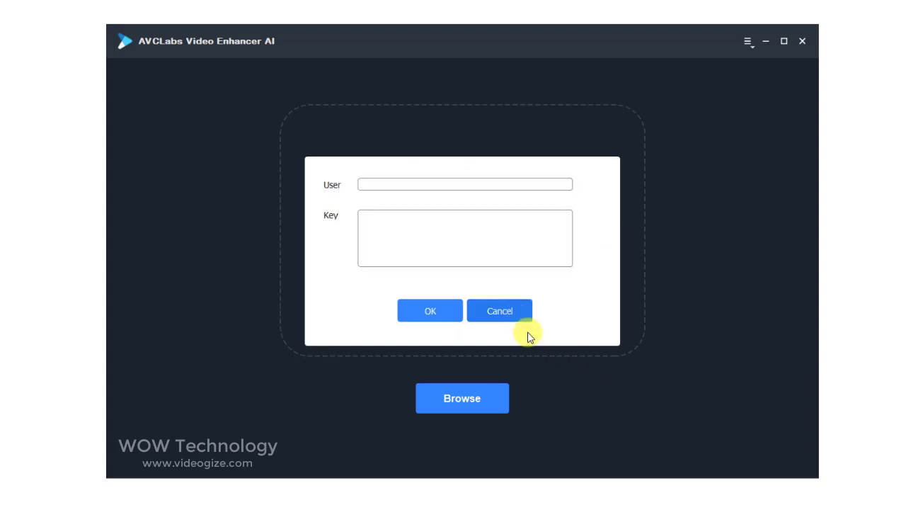
Step: Paste the account e-mail and licence key, submit, and dismiss the success message
left_click(546, 184)
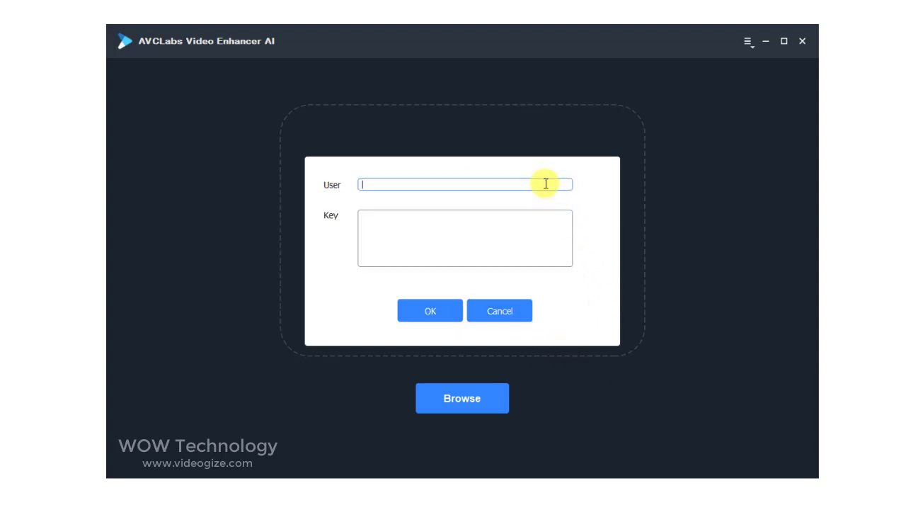
key("ctrl+v")
left_click(516, 242)
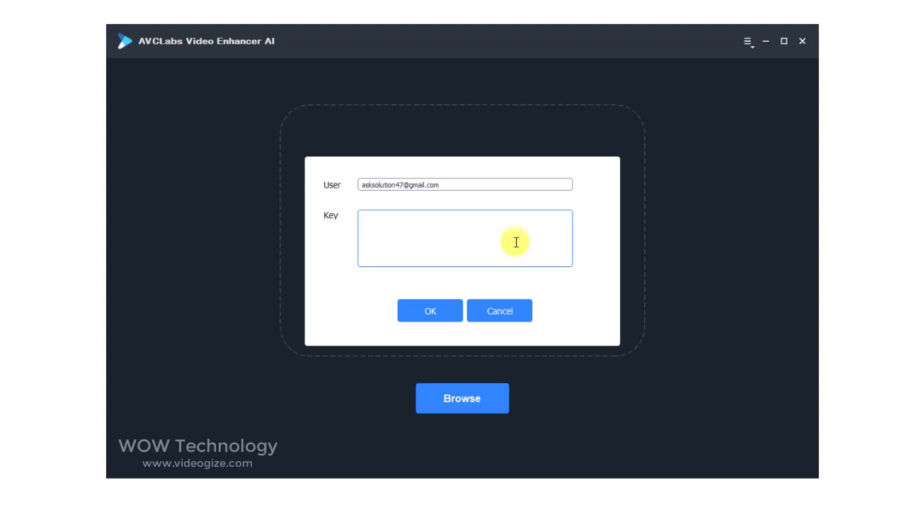
key("ctrl+v")
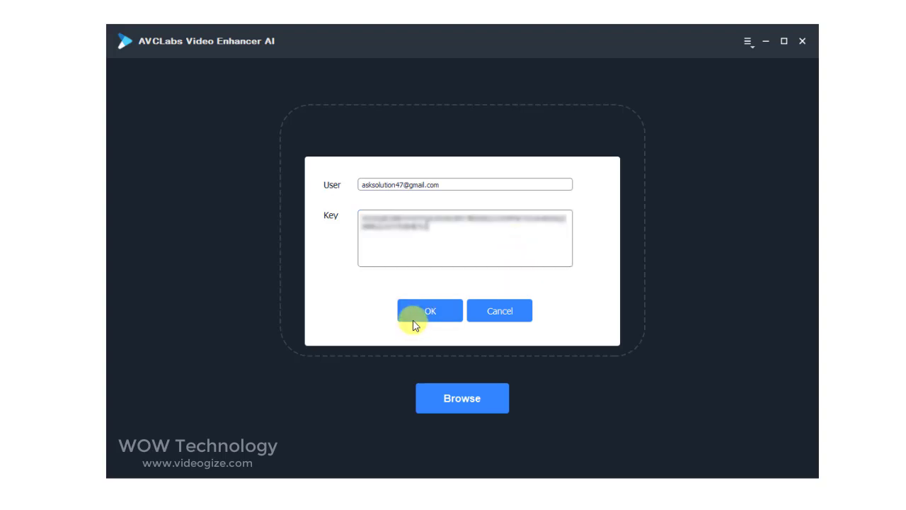
left_click(410, 318)
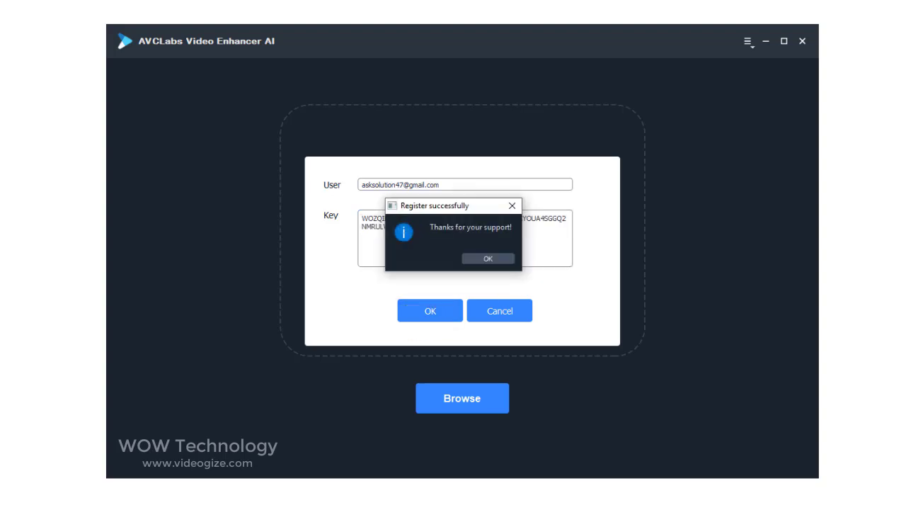
left_click(509, 259)
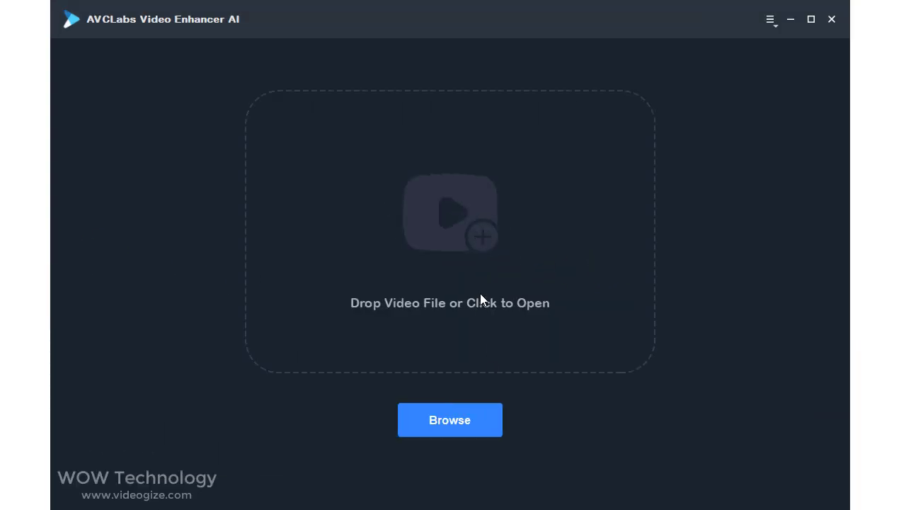
Step: Load Bus 01.mp4 and keep Faster Upscale(x2) as the AI model
left_click(460, 426)
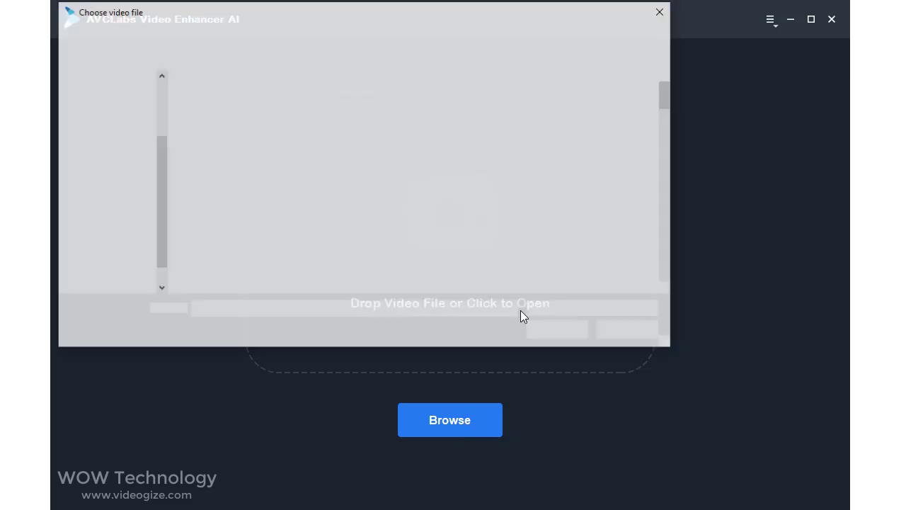
double_click(549, 210)
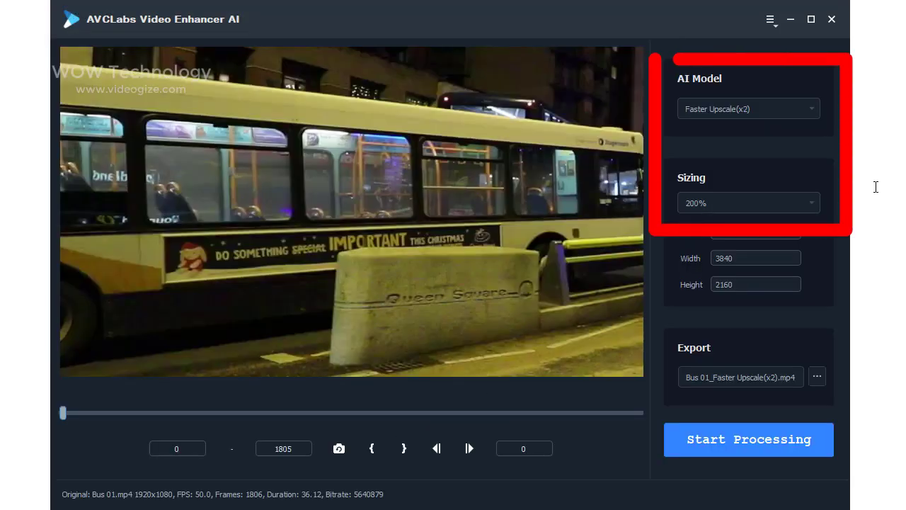
left_click(749, 108)
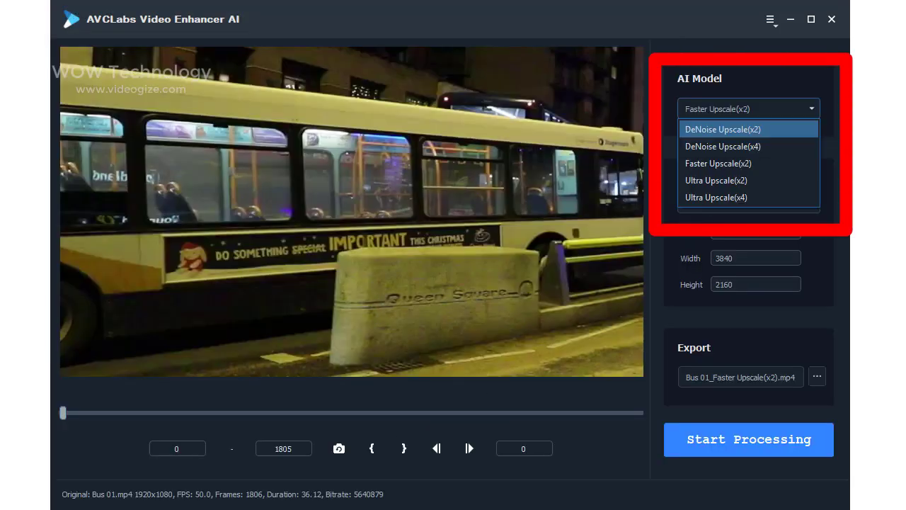
key("Down")
key("Down")
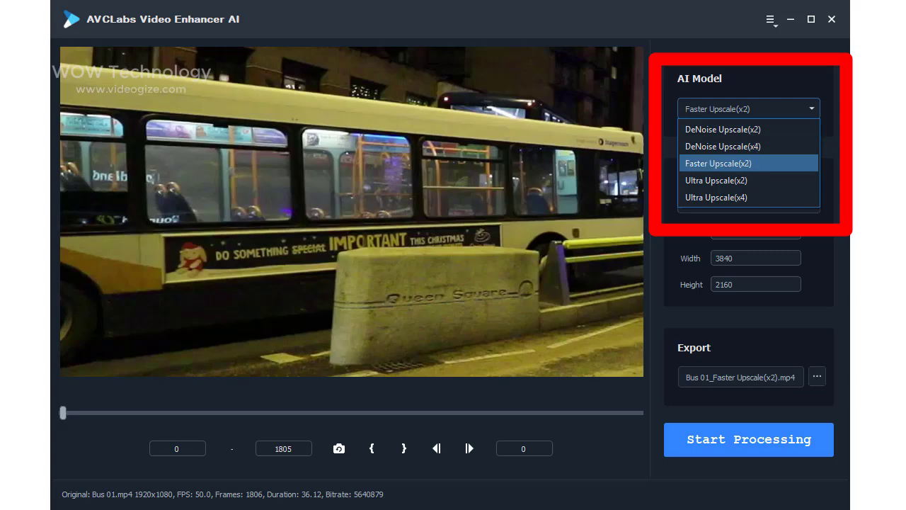
key("Down")
key("Down")
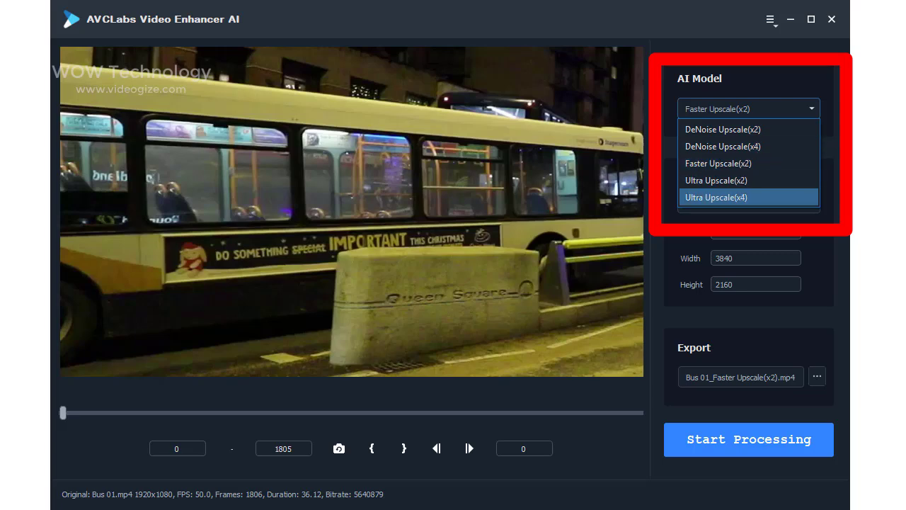
key("Escape")
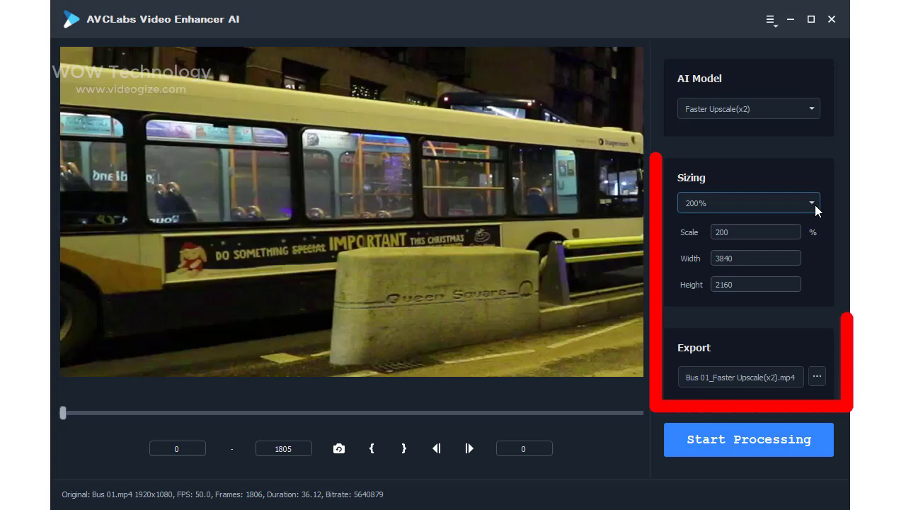
Step: Set the output size to 8K(7680x4320) and mark frame 181 as the clip start
left_click(815, 205)
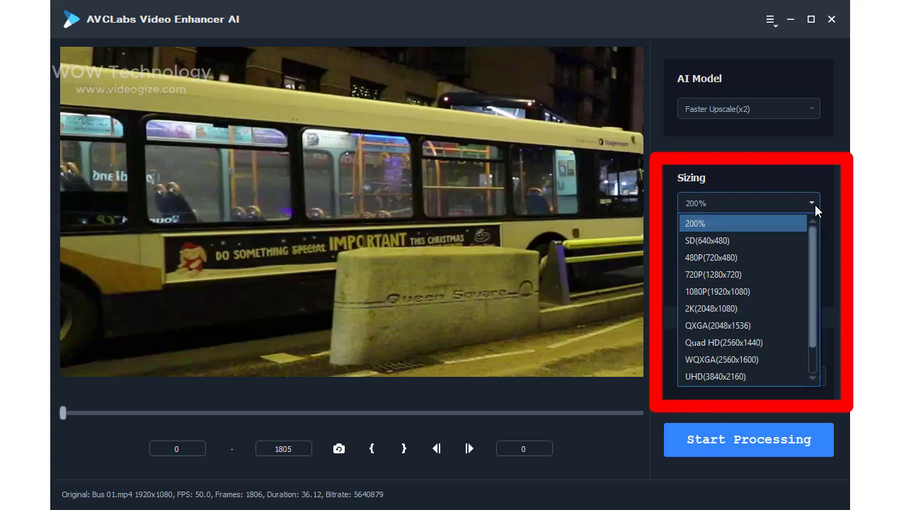
key("Down")
key("Down")
key("Down")
key("Down")
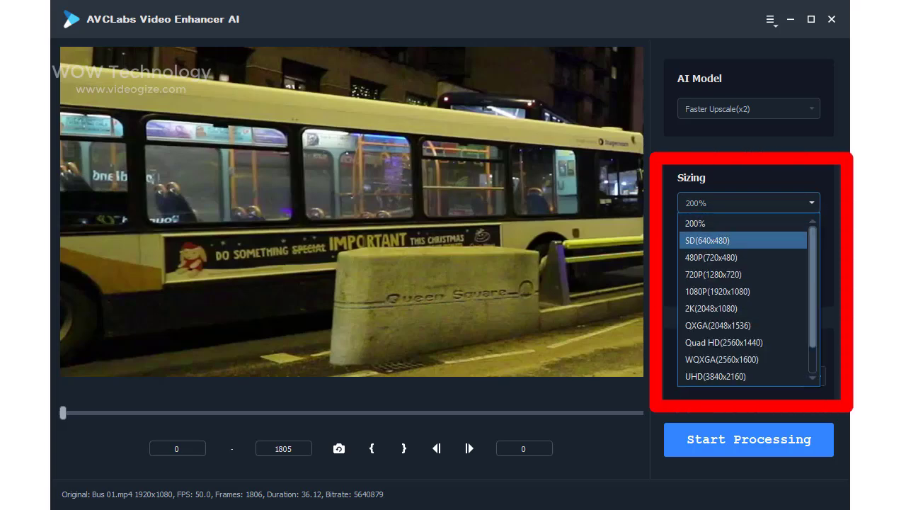
key("Down")
key("Down")
key("Down")
key("Down")
key("Down")
key("Down")
key("Down")
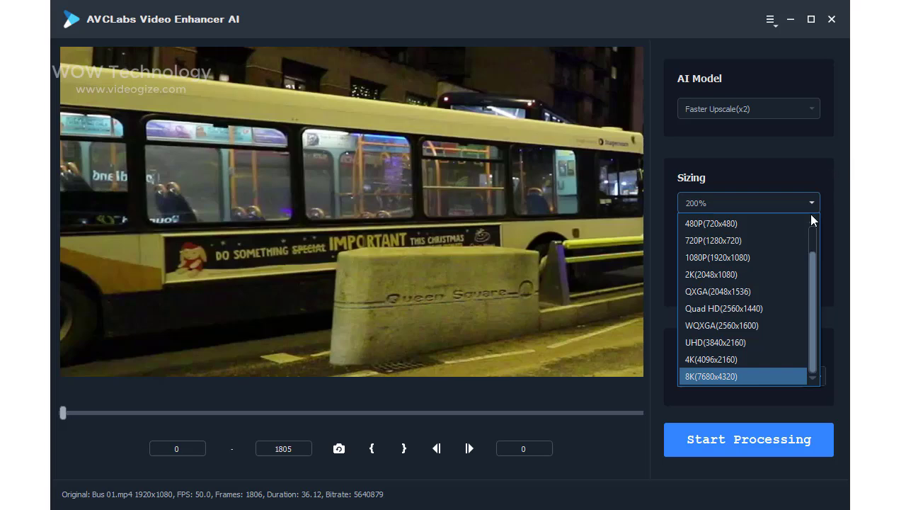
left_click(726, 376)
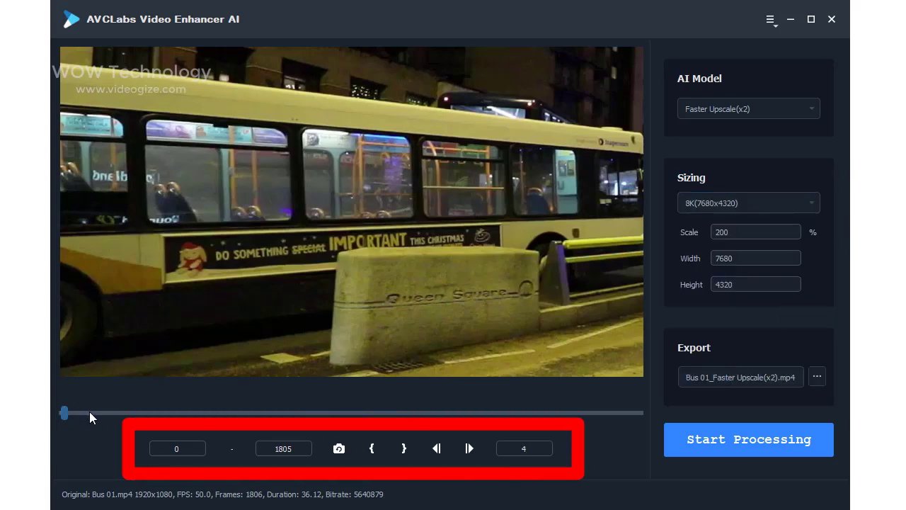
left_click(373, 453)
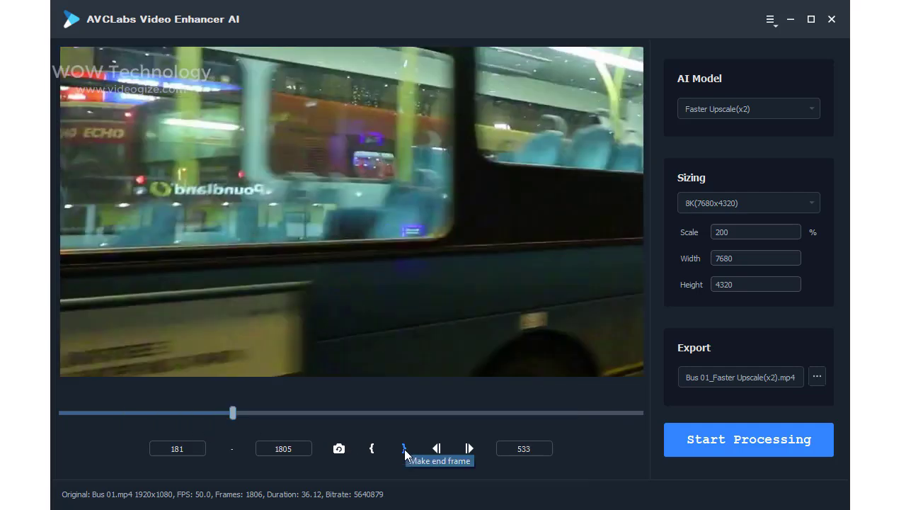
Step: Mark frame 533 as the clip end and start processing the 8K enhancement
left_click(405, 453)
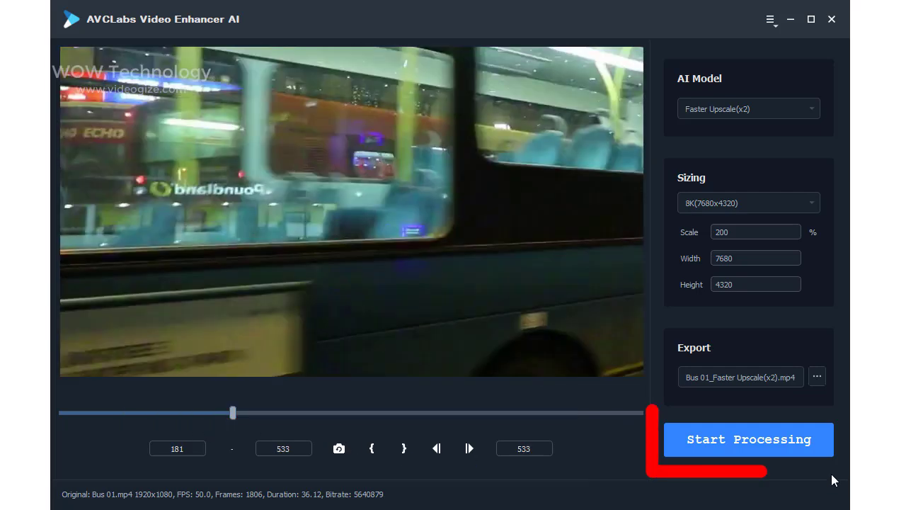
left_click(827, 446)
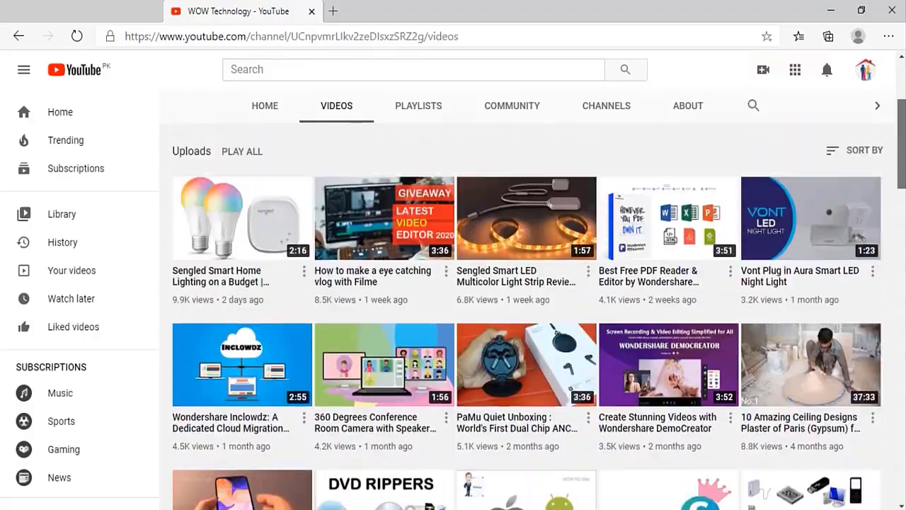
scroll(453, 283, "up", 3)
left_click(807, 268)
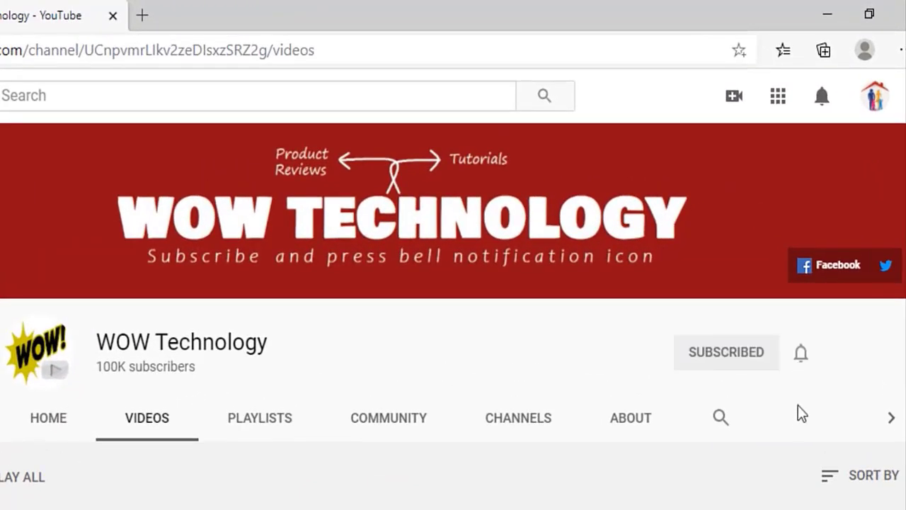